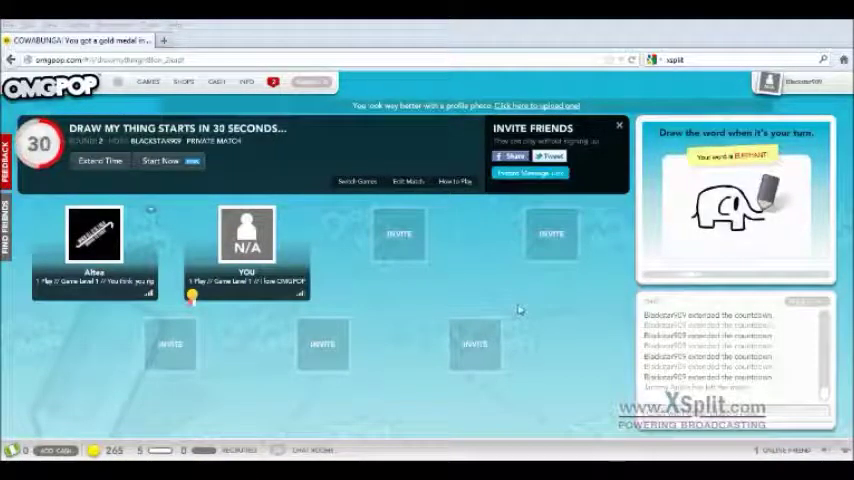
- Extend the lobby countdown several times, resetting it to 59 seconds with two players waiting
click(101, 166)
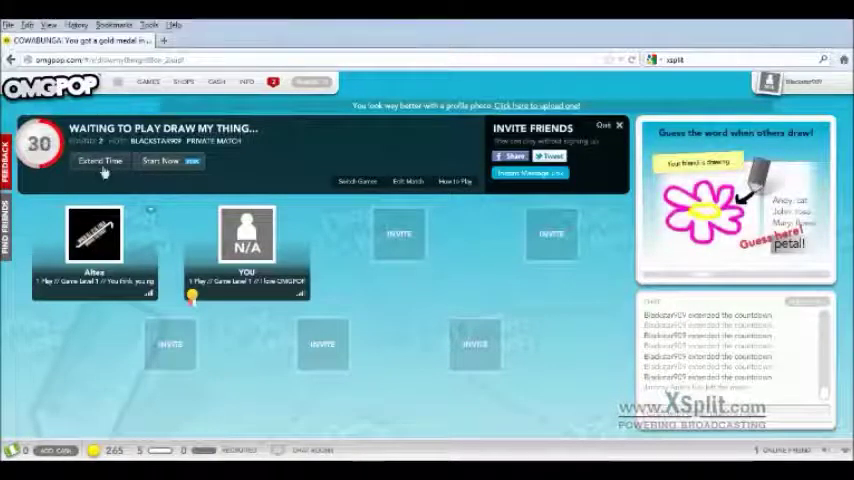
click(103, 166)
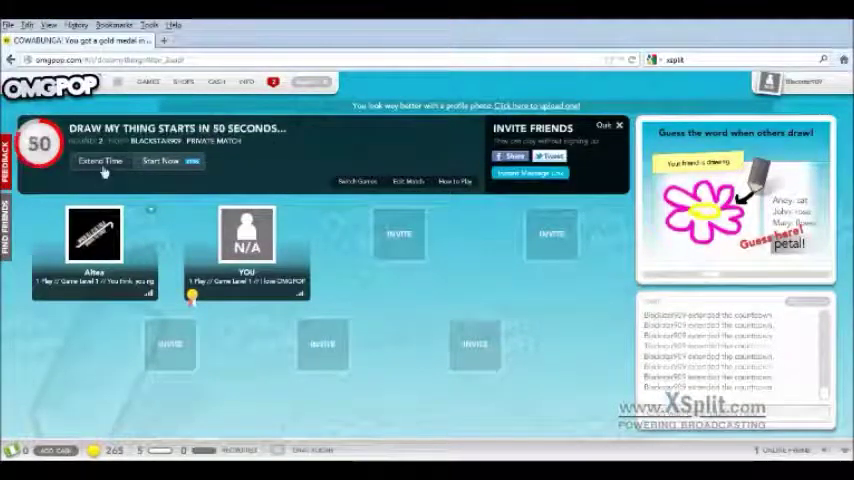
click(103, 166)
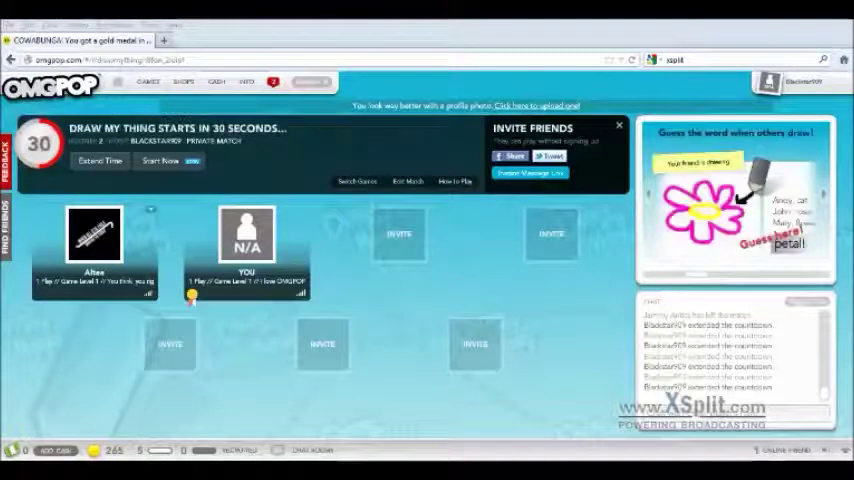
key(alt)
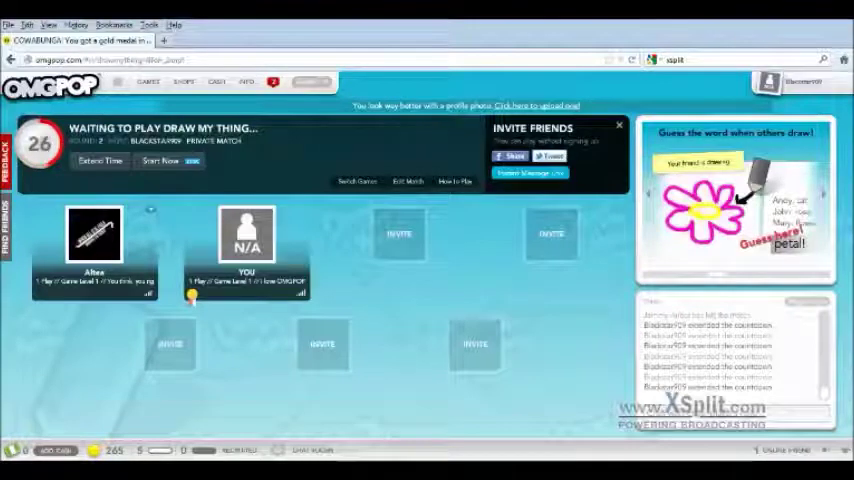
click(112, 162)
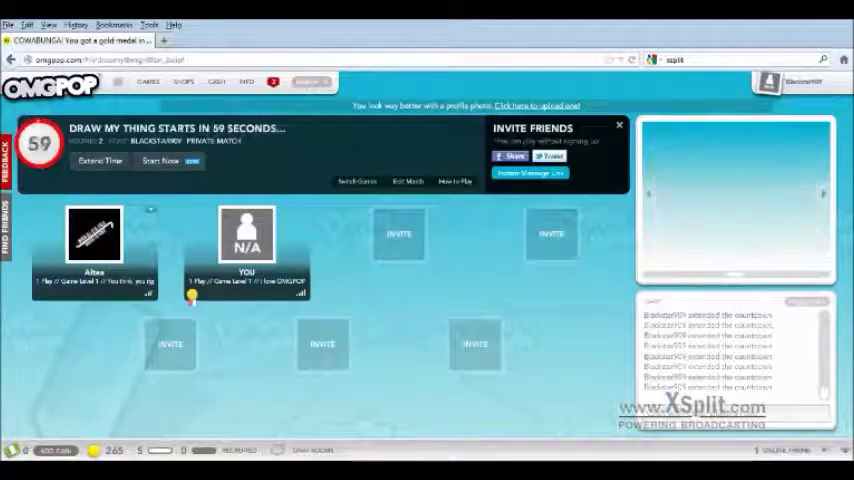
- Keep extending the countdown until a third player joins, then attempt Start Now
key(alt)
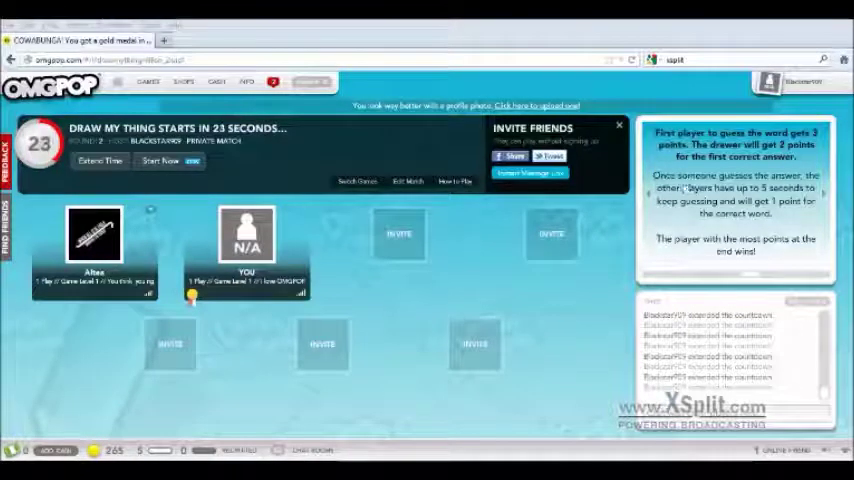
click(98, 161)
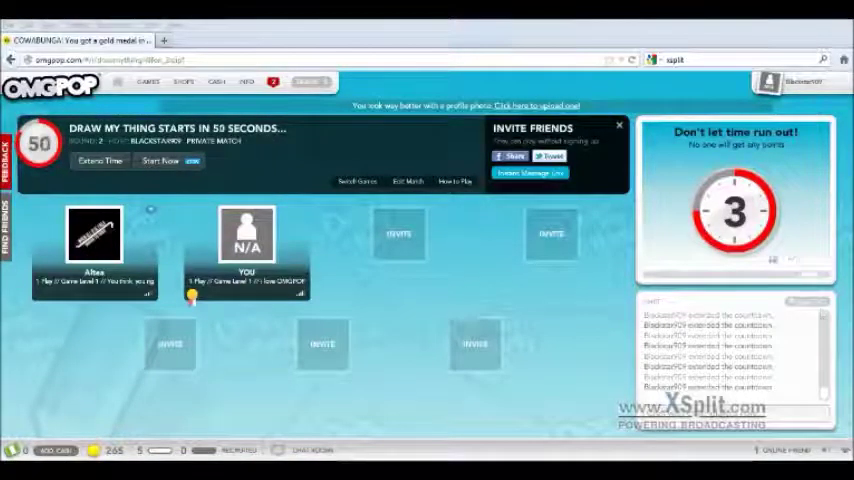
key(alt)
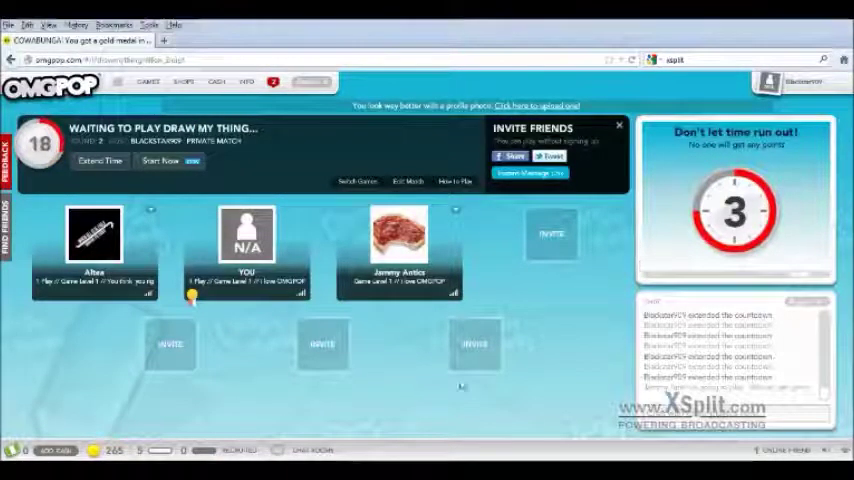
click(98, 162)
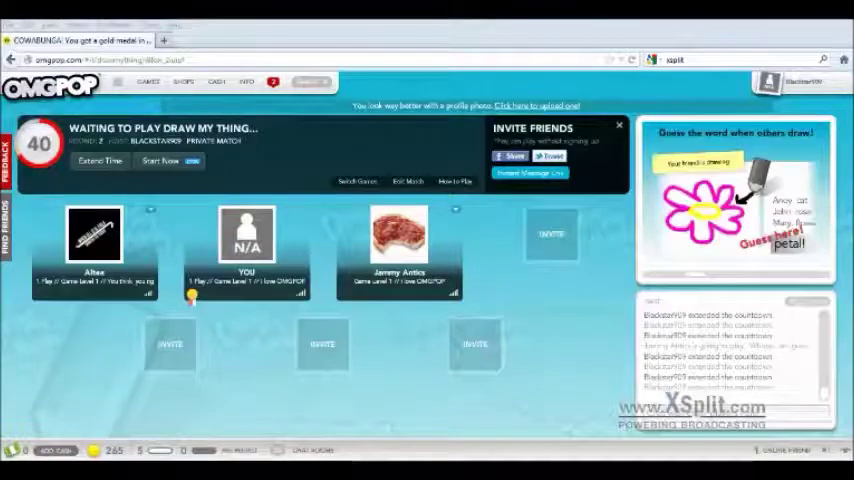
click(160, 161)
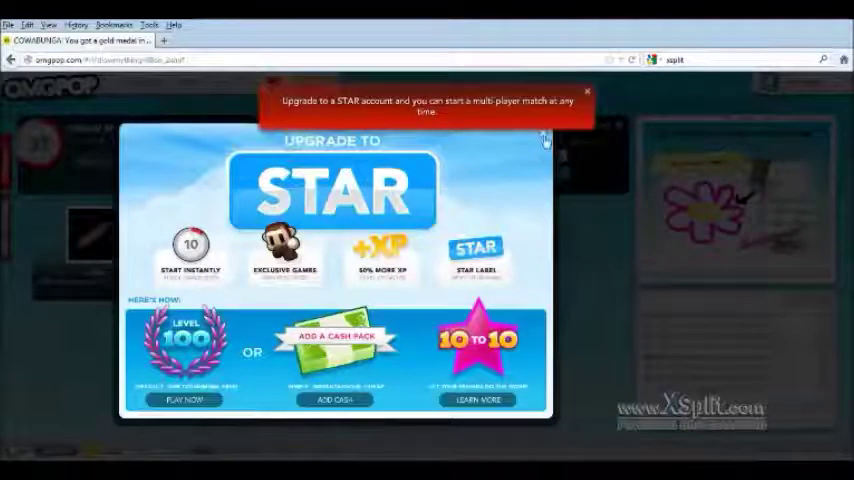
- Dismiss the Upgrade to STAR popup and let Altea's drawing round begin
click(542, 133)
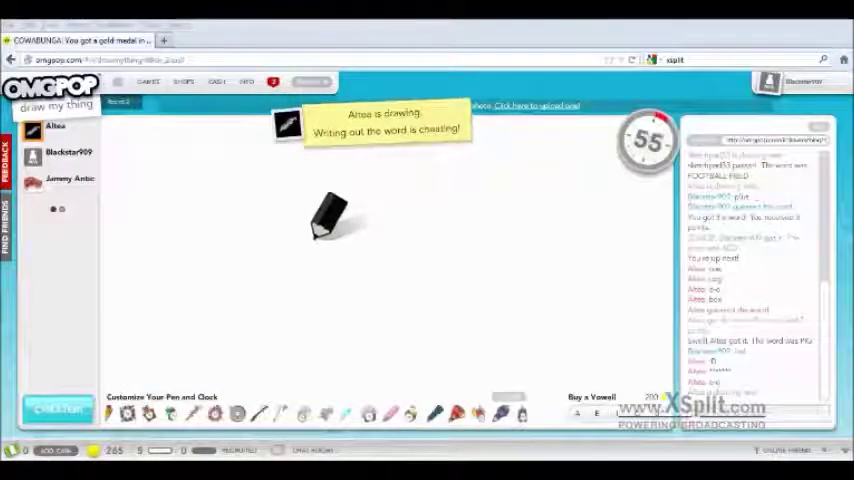
- Guess 'picture' for the picture frame drawing, earning 3 points
mouse_move(314, 277)
mouse_down()
mouse_move(377, 290)
mouse_move(315, 300)
mouse_up()
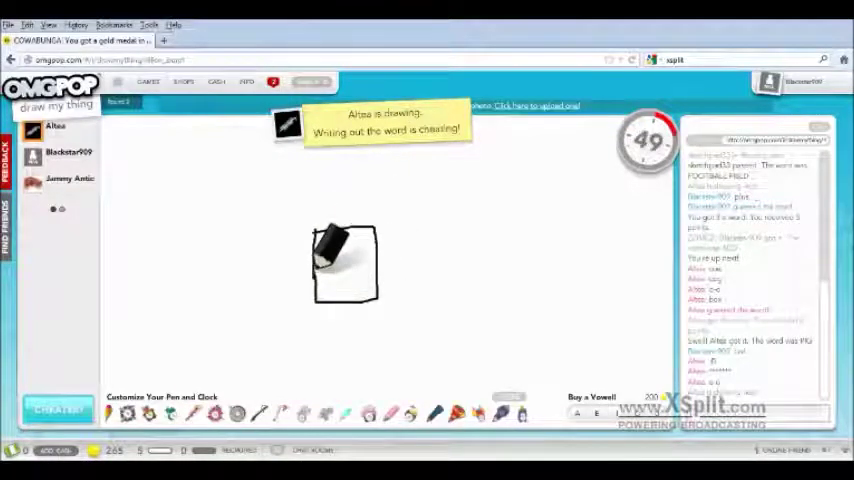
mouse_move(310, 230)
mouse_down()
mouse_move(322, 300)
mouse_move(386, 218)
mouse_up()
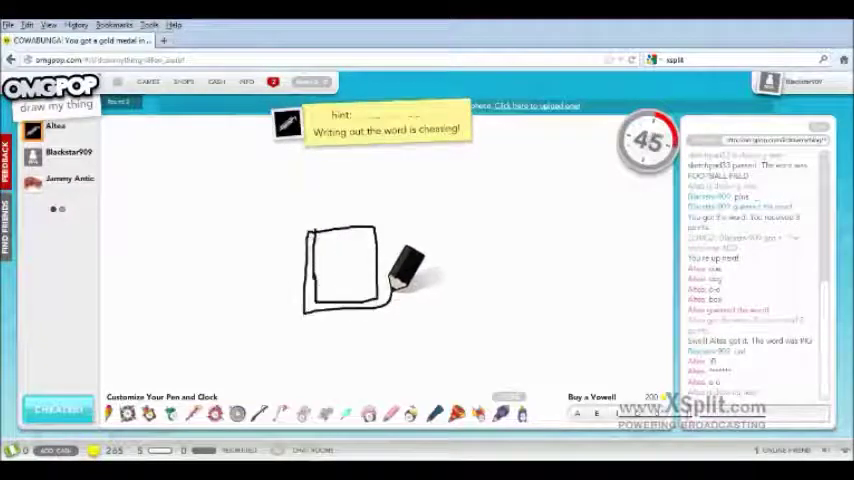
drag(384, 220, 302, 225)
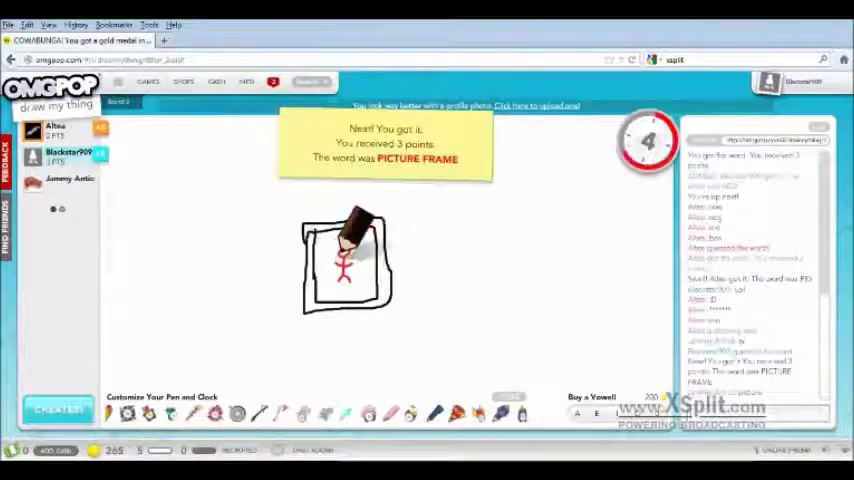
drag(320, 220, 338, 187)
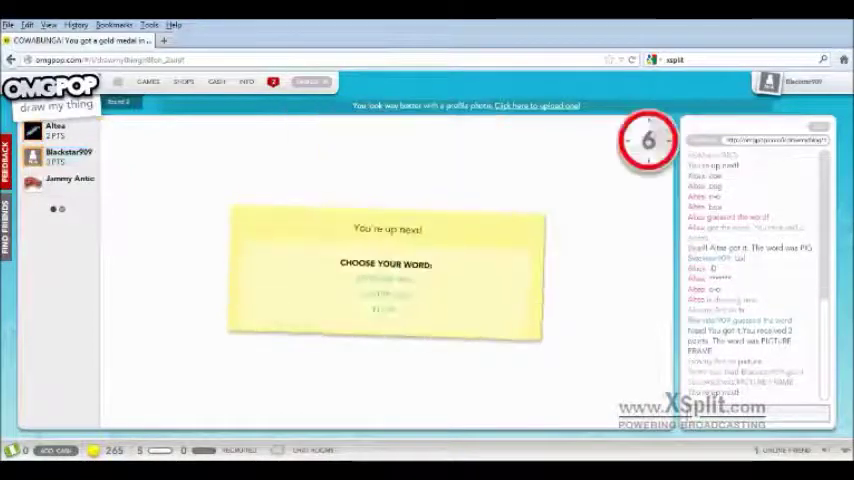
- Pick BOWLING BALL and draw the lane floor with pins at its end
click(384, 280)
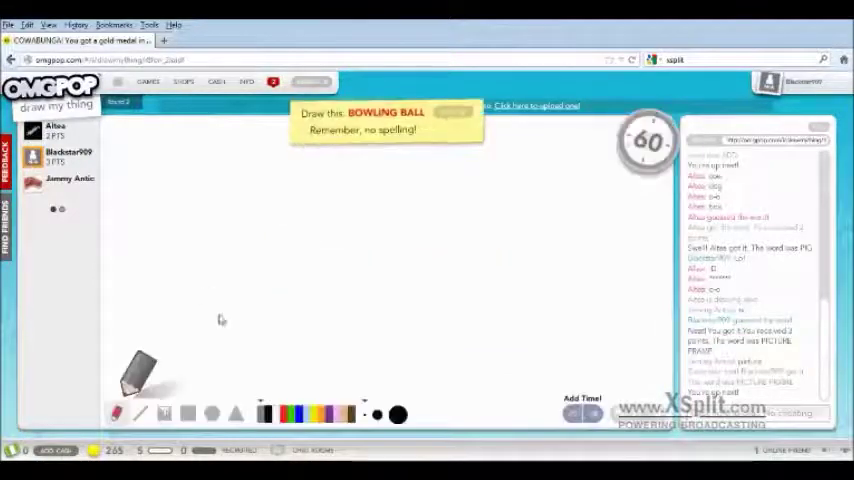
drag(229, 362, 612, 367)
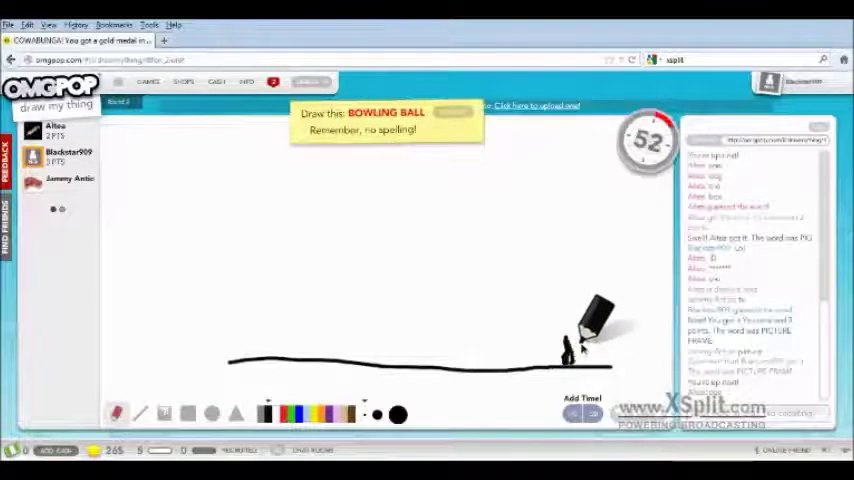
mouse_move(584, 364)
mouse_down()
mouse_move(584, 342)
mouse_move(604, 364)
mouse_up()
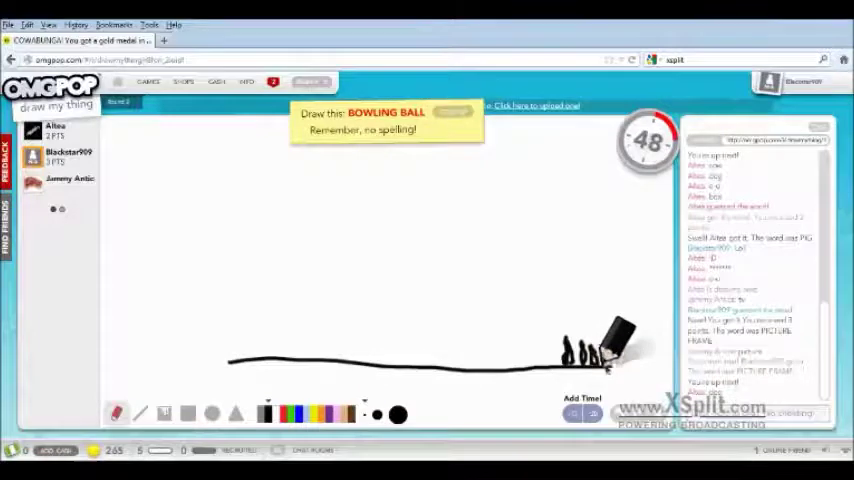
- Draw a blue bowling ball with dark speed lines and a stick-figure bowler
click(300, 414)
drag(352, 345, 358, 356)
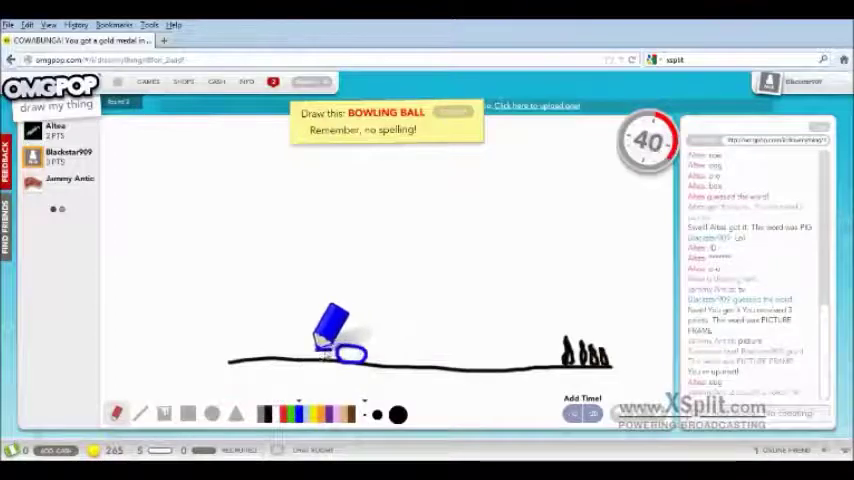
click(268, 415)
mouse_move(335, 343)
mouse_down()
mouse_move(312, 344)
mouse_move(311, 355)
mouse_up()
mouse_move(367, 334)
mouse_down()
mouse_move(365, 345)
mouse_move(389, 330)
mouse_move(390, 349)
mouse_up()
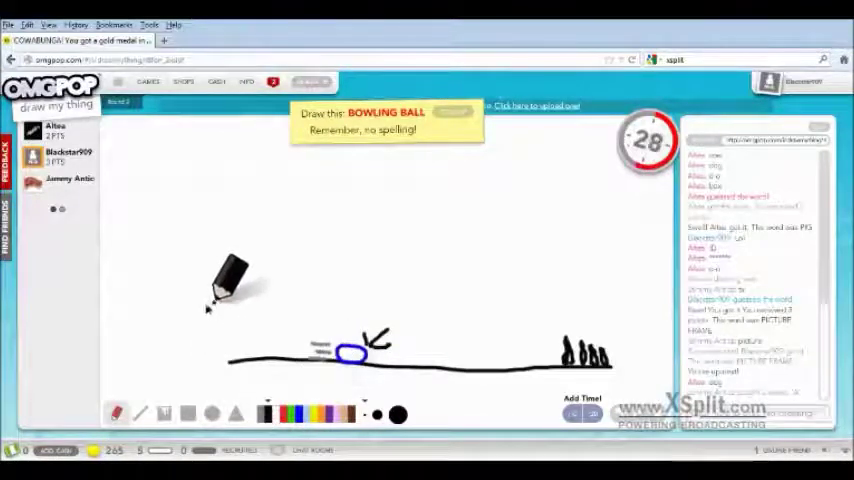
mouse_move(210, 313)
mouse_down()
mouse_move(209, 358)
mouse_move(178, 352)
mouse_move(222, 336)
mouse_move(233, 344)
mouse_up()
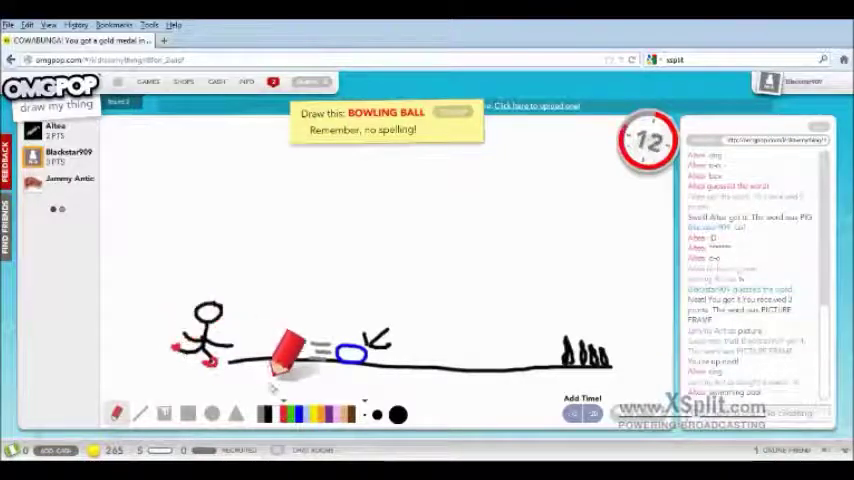
mouse_move(378, 345)
mouse_down()
mouse_move(280, 349)
mouse_move(368, 282)
mouse_move(382, 345)
mouse_up()
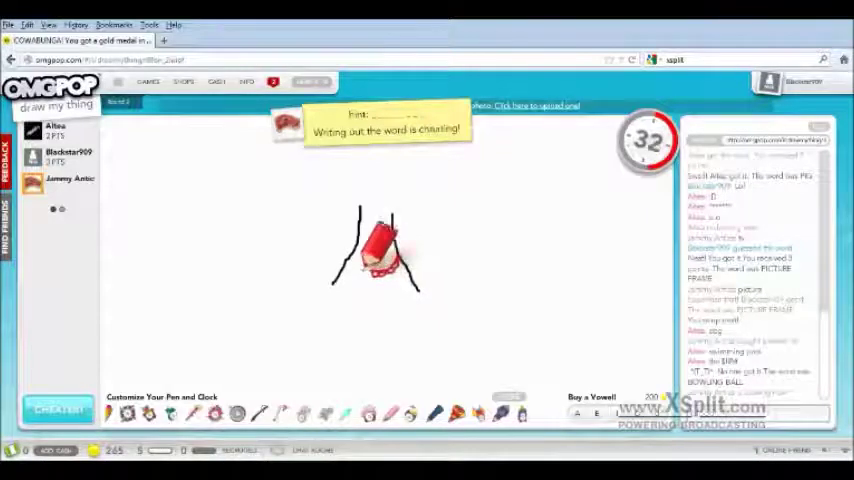
- Submit the guess 'bloodcells' to earn a point
key(Return)
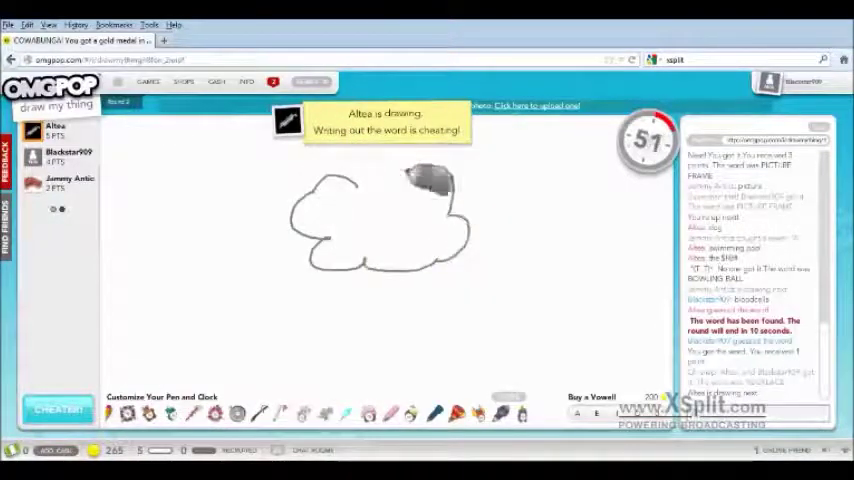
text(cloud)
- Guess cloud, raomcloud, raincloud and weather for Altea's raindrop drawing
key(Return)
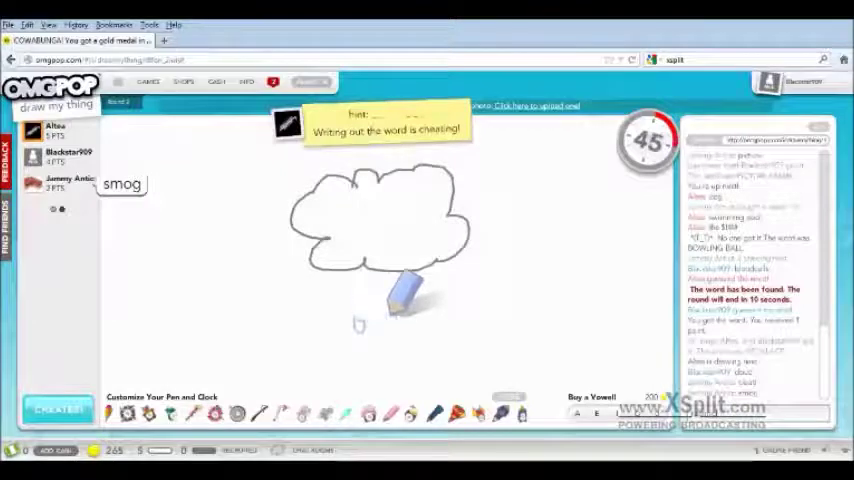
text(raomcloud)
key(Return)
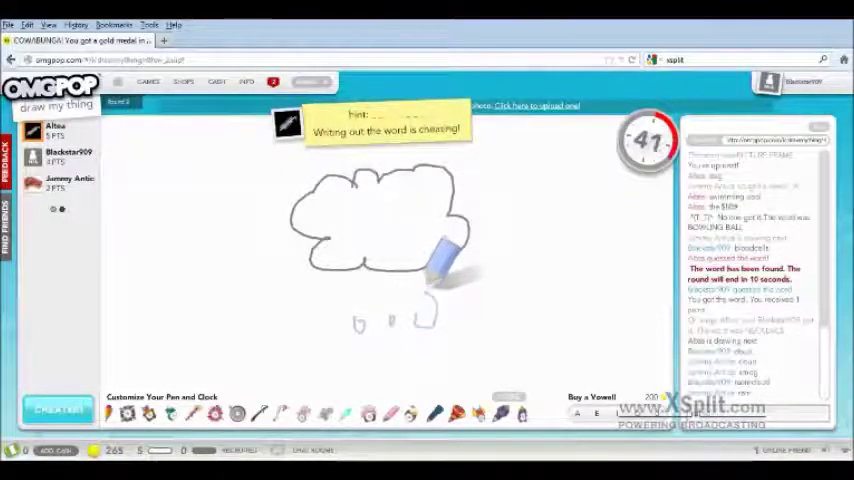
text(raincloud)
key(Return)
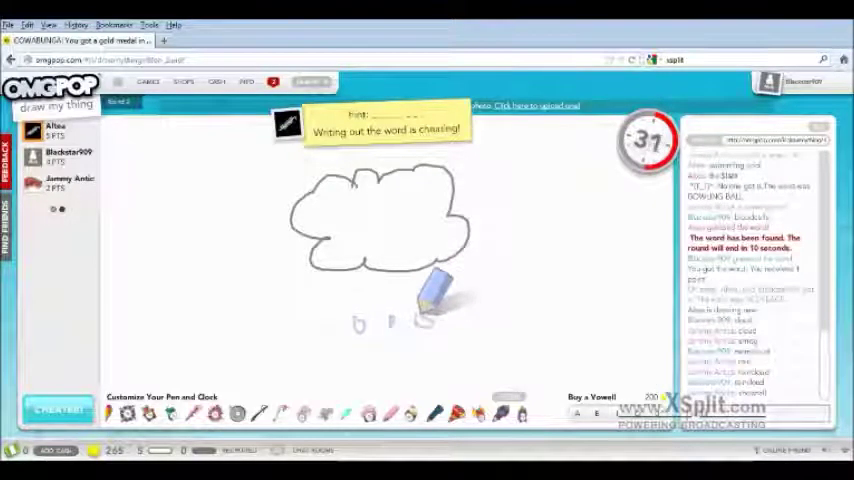
key(Return)
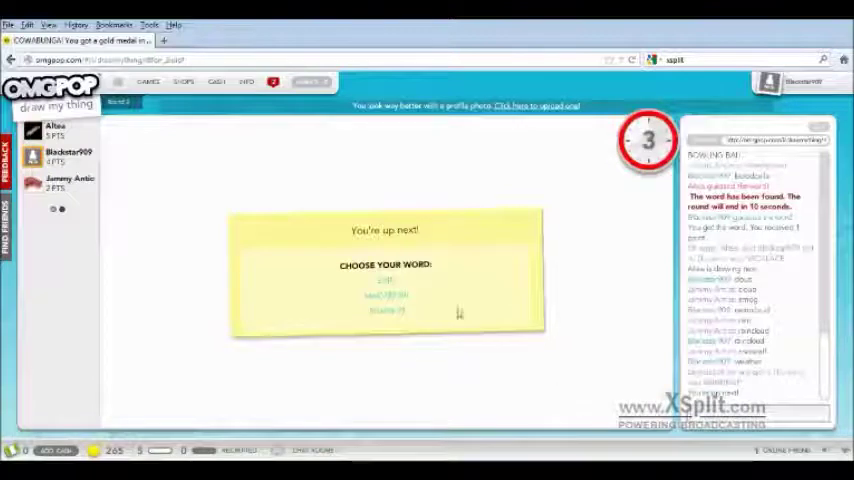
- Choose PUMPKIN from the word choices
click(395, 312)
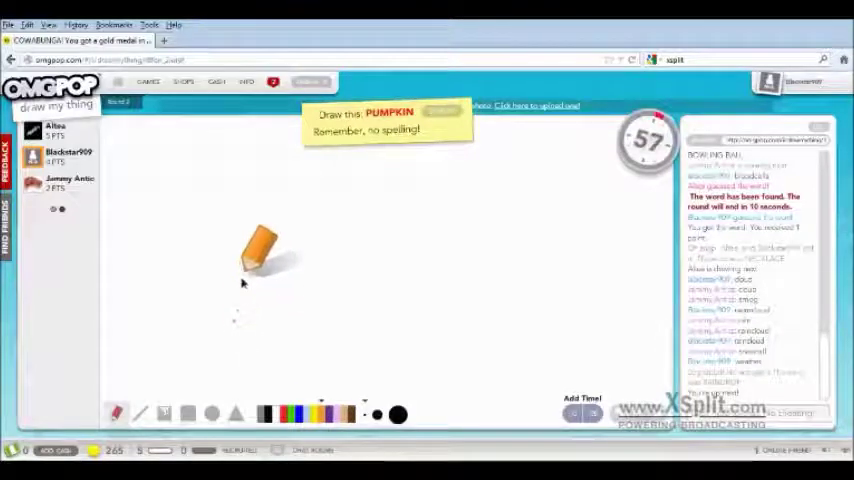
- Draw an orange pumpkin outline and stem, then lighter vertical ribs inside it
mouse_move(240, 276)
mouse_down()
mouse_move(394, 293)
mouse_move(240, 272)
mouse_up()
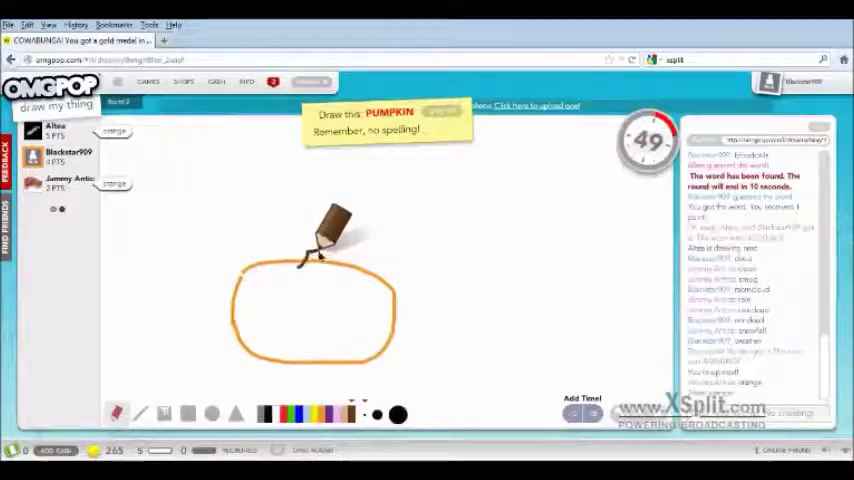
drag(300, 265, 318, 262)
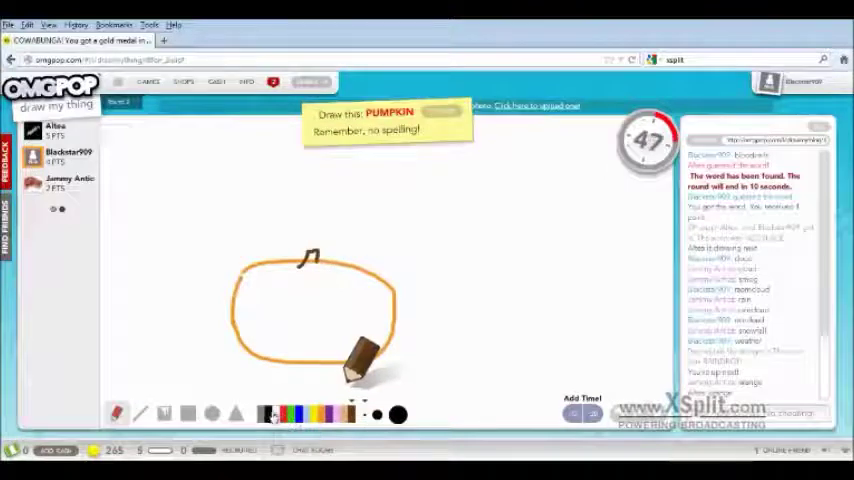
click(317, 413)
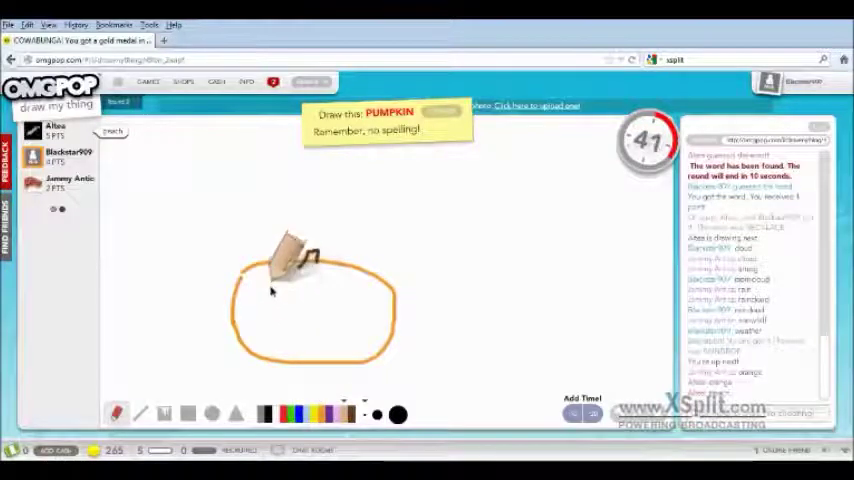
drag(270, 290, 306, 283)
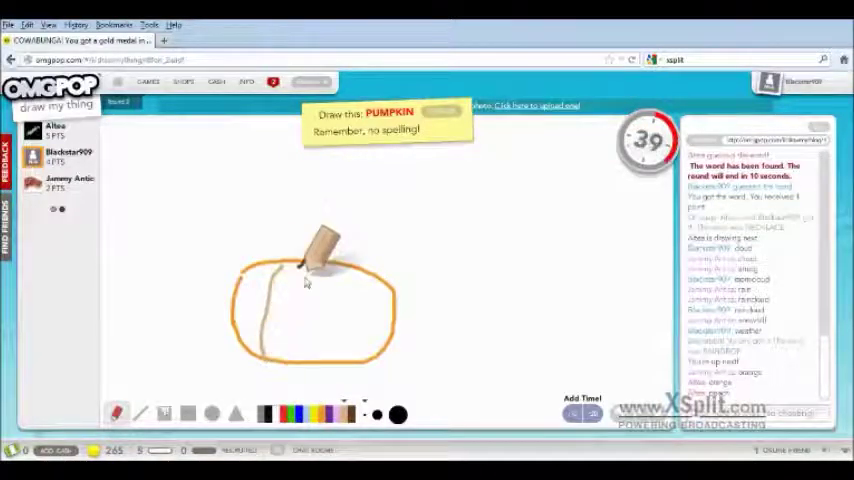
drag(301, 268, 298, 352)
drag(302, 268, 318, 258)
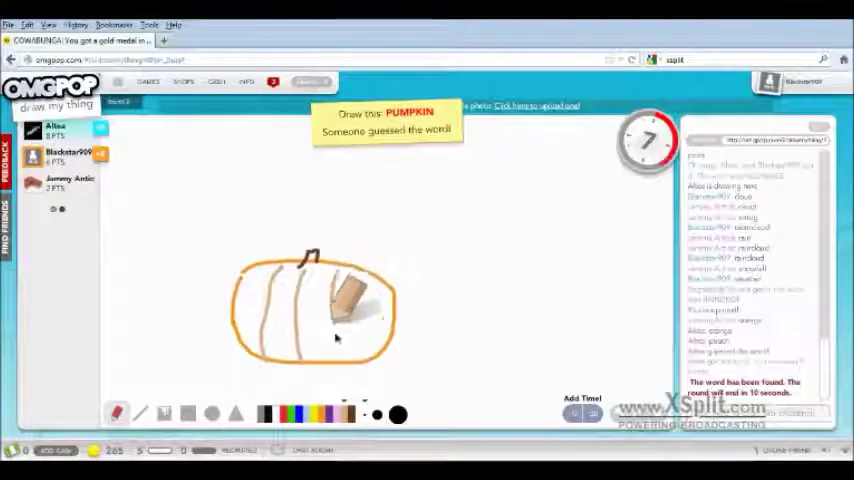
drag(333, 270, 336, 355)
drag(366, 278, 366, 356)
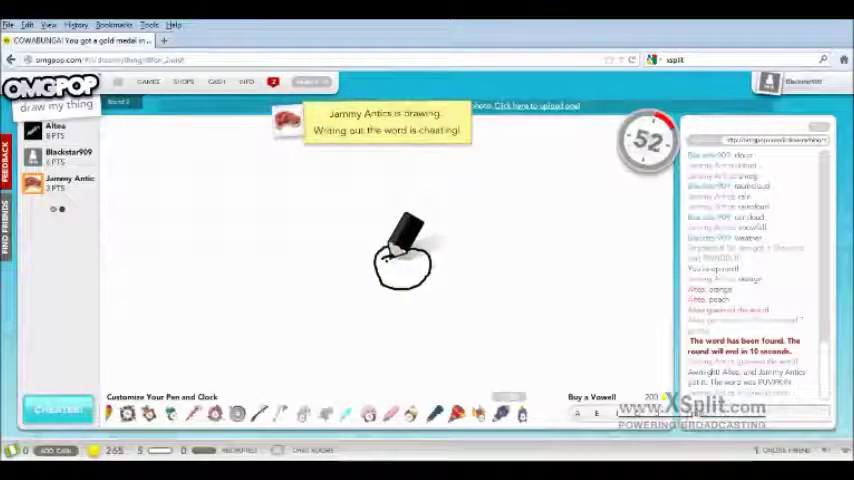
text(pikachu)
- Guess pikachu, raichu and teeth for Jammy Antics' face drawing
key(Return)
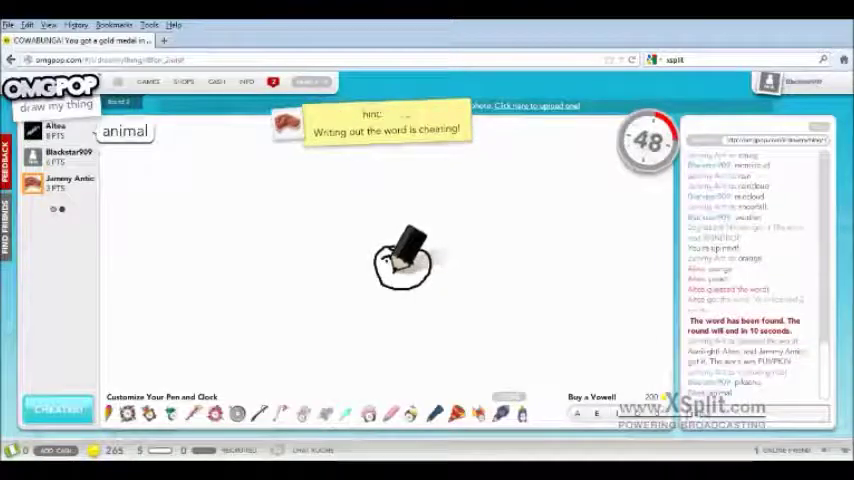
text(raichu)
key(Return)
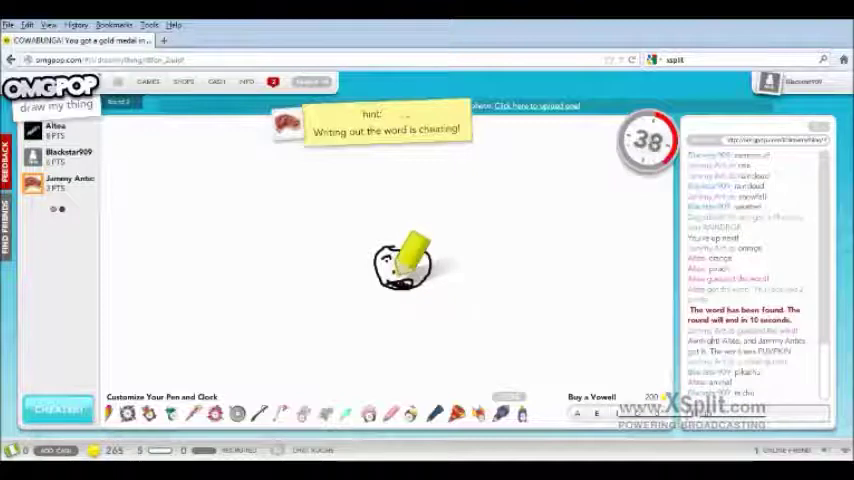
key(Return)
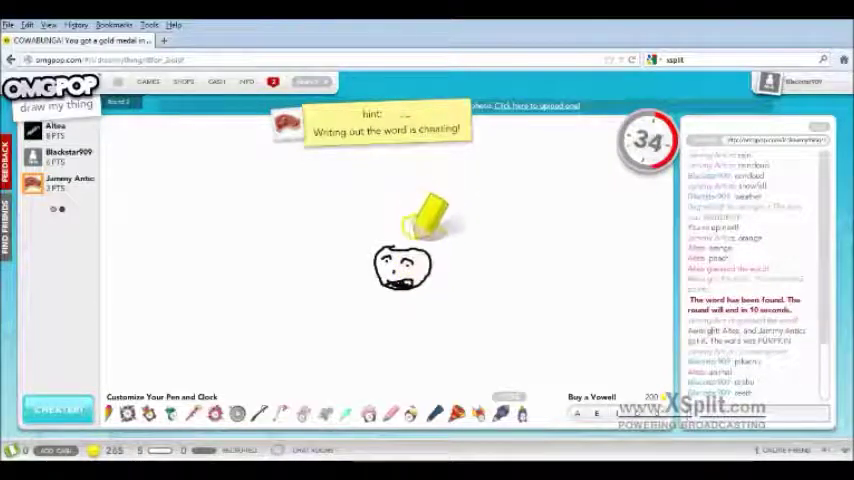
drag(418, 207, 450, 207)
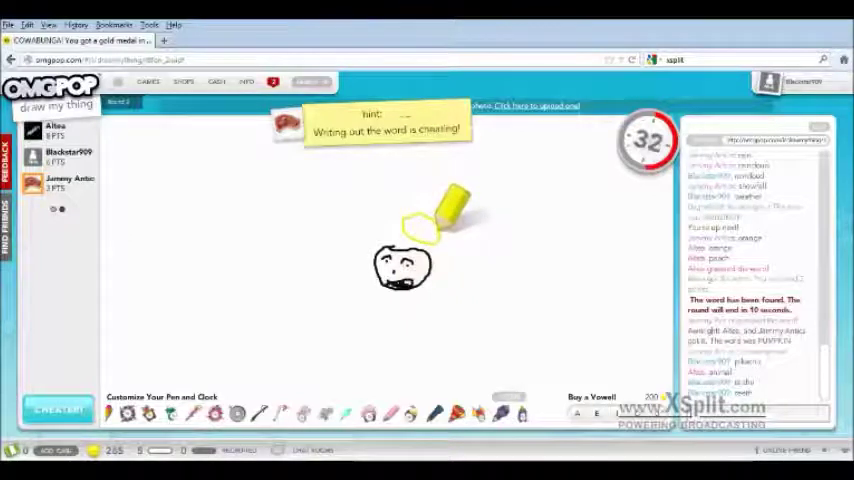